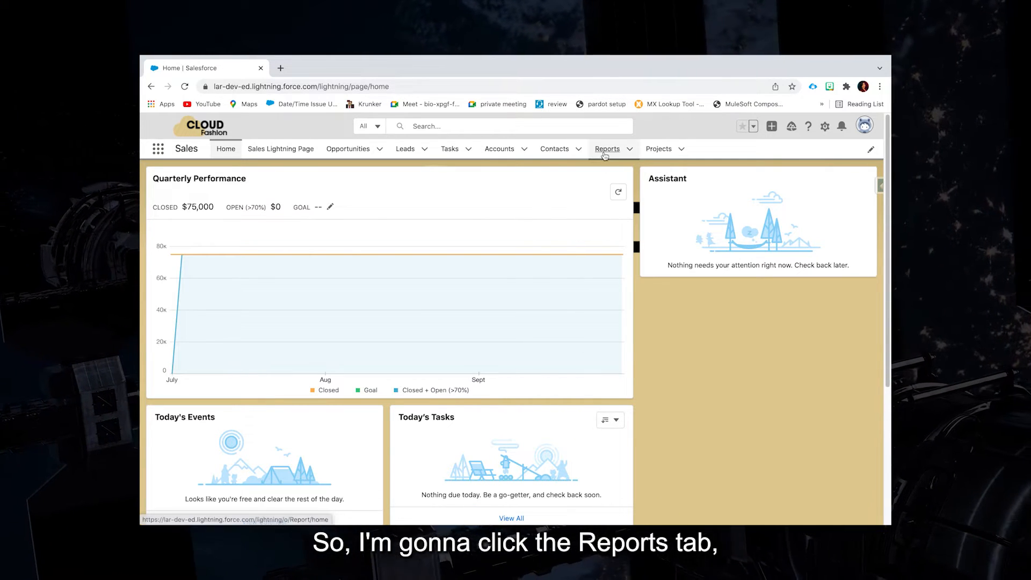
Step: Create a new report based on the Accounts report type
click(605, 155)
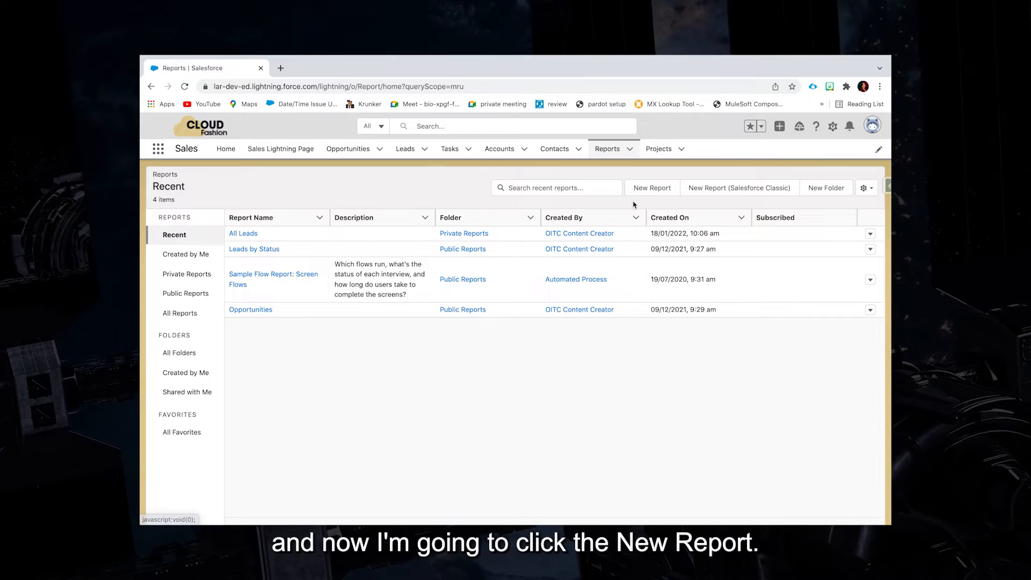
click(650, 189)
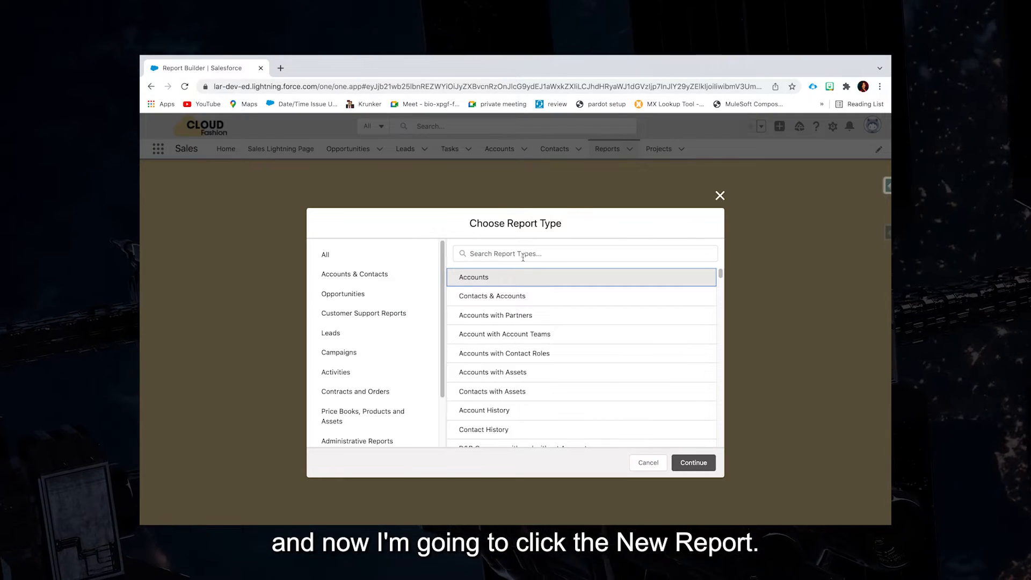
text(A)
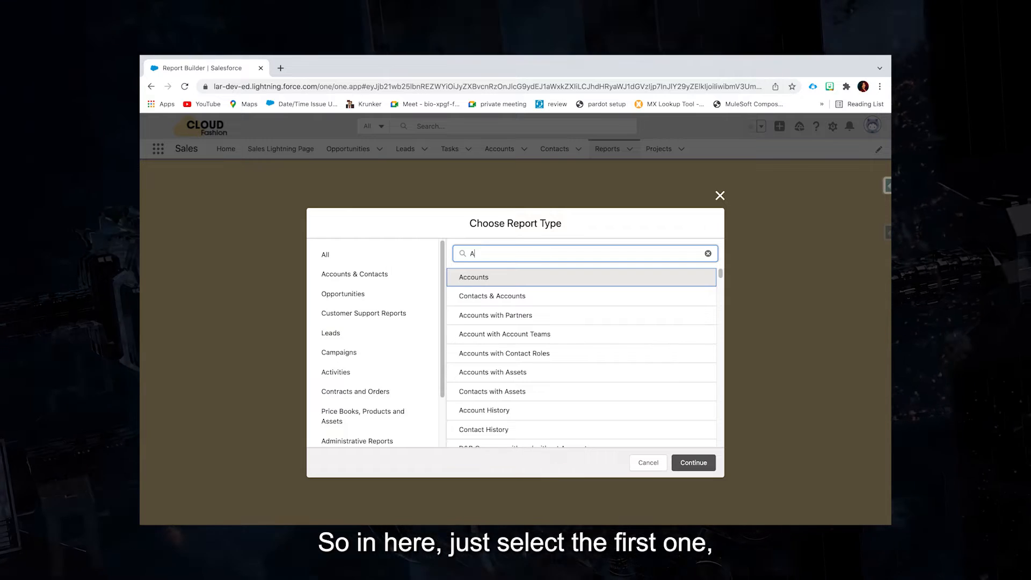
click(476, 278)
click(695, 462)
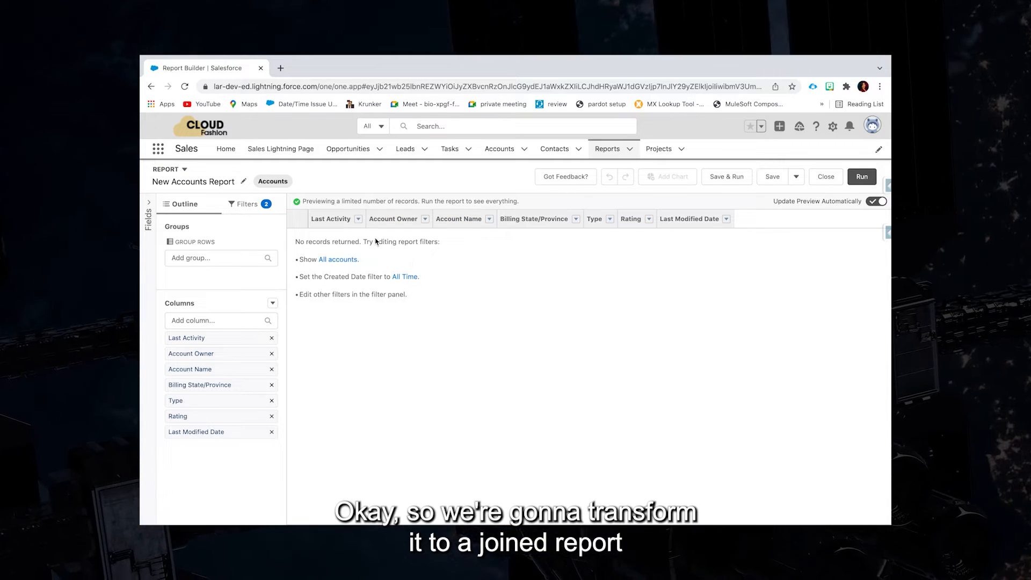
Step: Change the format of the new accounts report to Joined Report
click(185, 171)
click(239, 277)
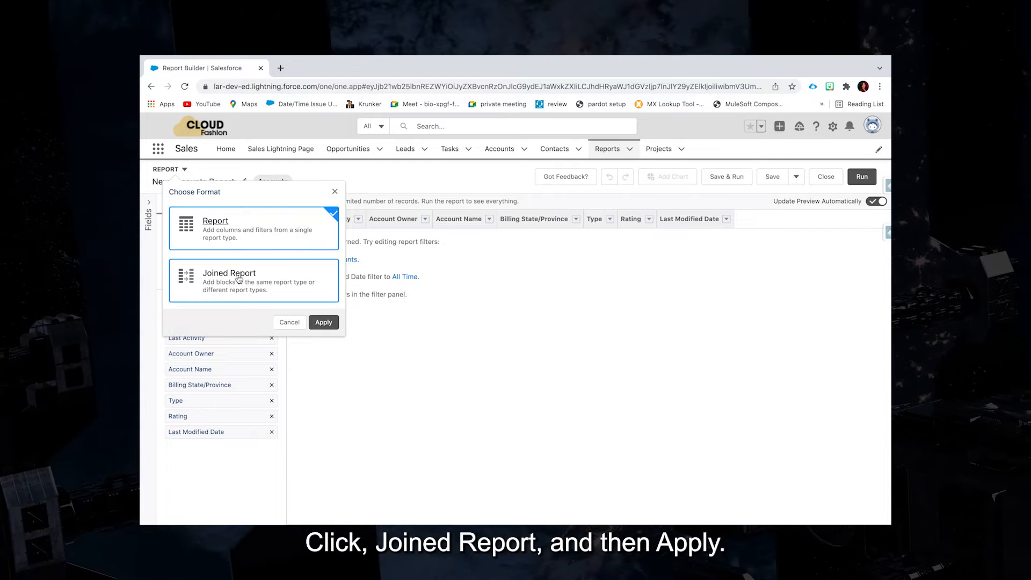
click(324, 323)
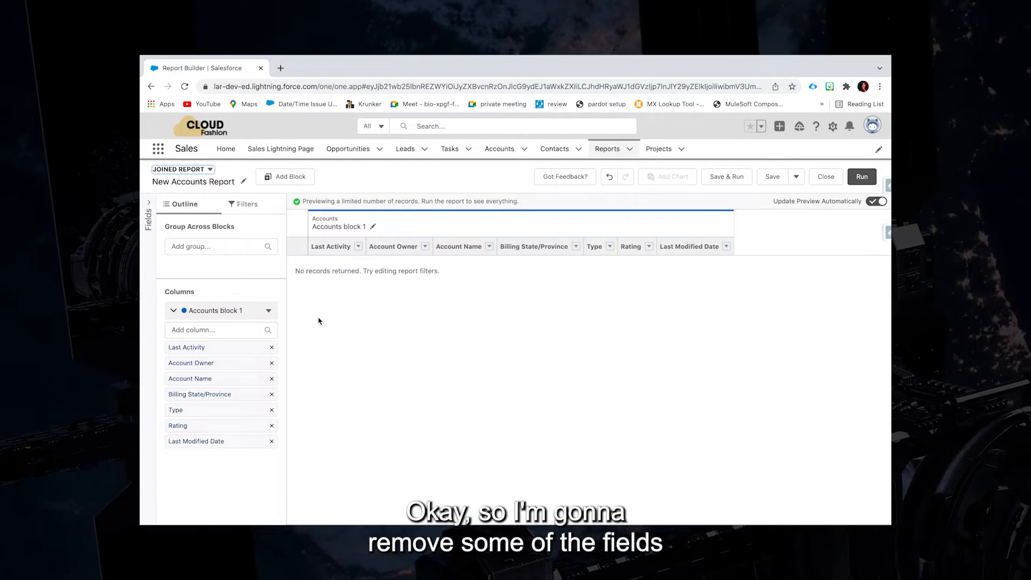
Step: Remove the Last Activity, Billing State/Province, Type, Rating and Last Modified Date columns from the Accounts block and place Account Name before Account Owner
click(272, 346)
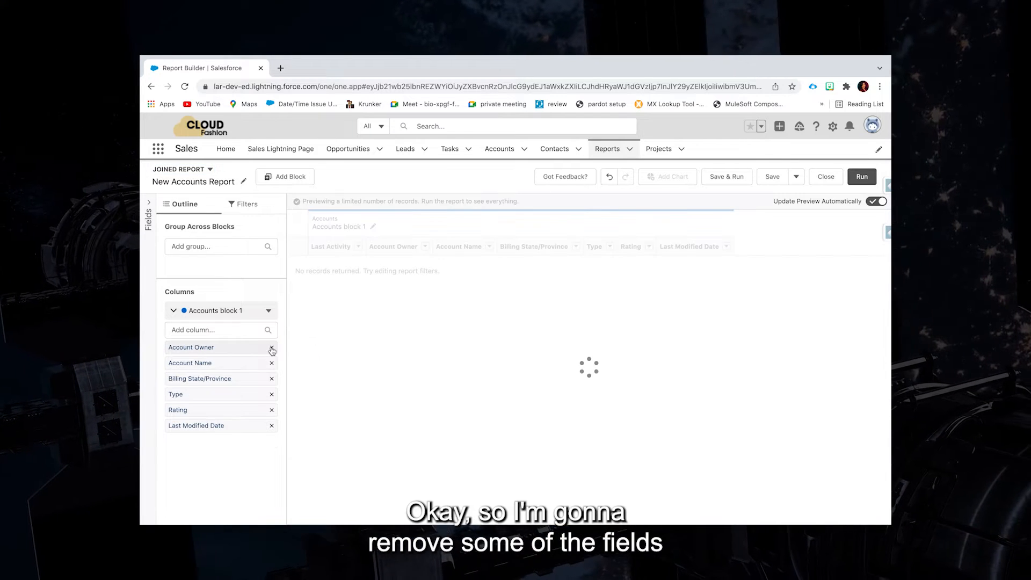
click(271, 378)
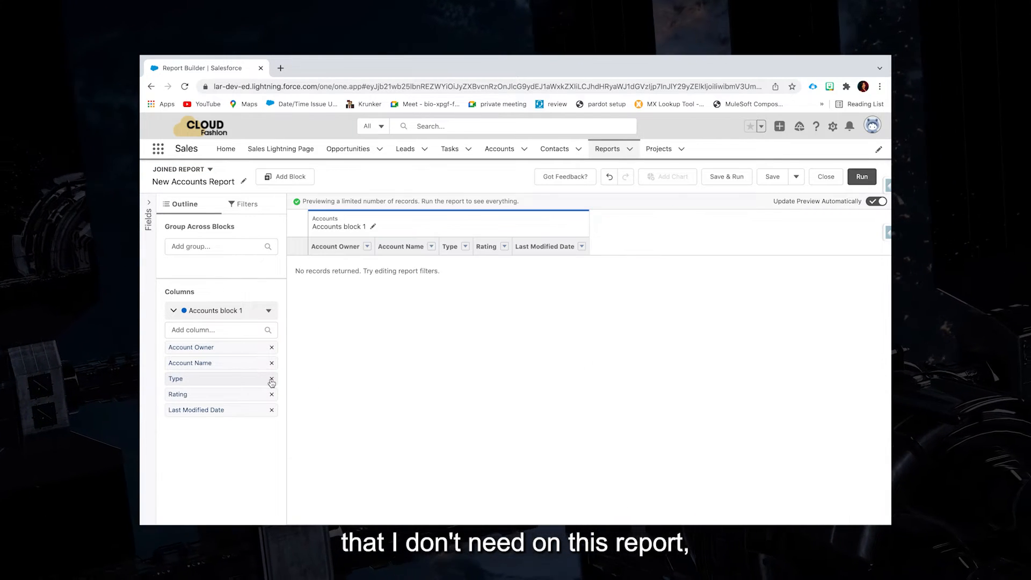
click(272, 379)
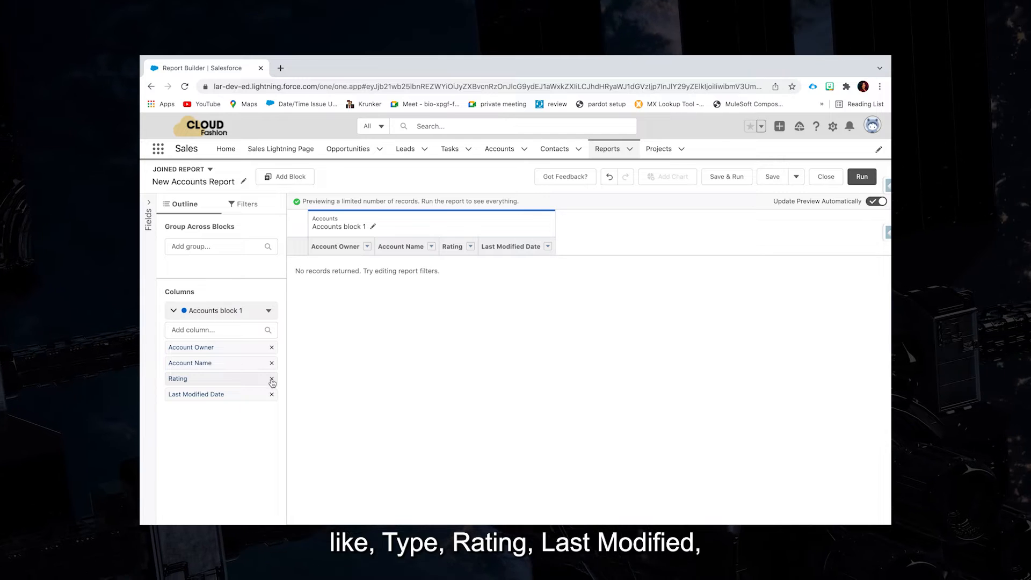
click(271, 379)
click(272, 379)
drag(231, 363, 231, 340)
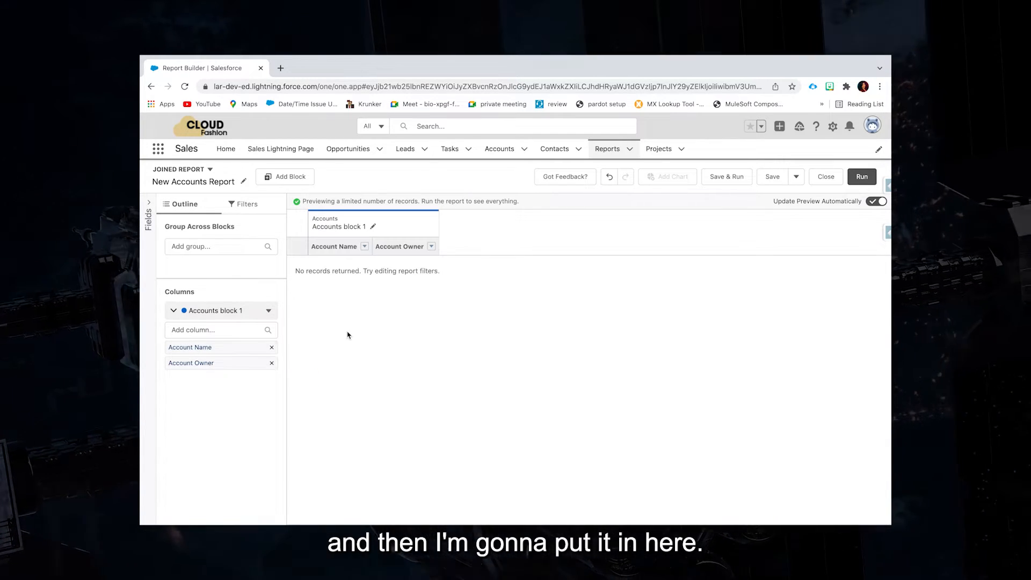
Step: Add a block of the Cases report type with its default columns to the joined report
click(293, 180)
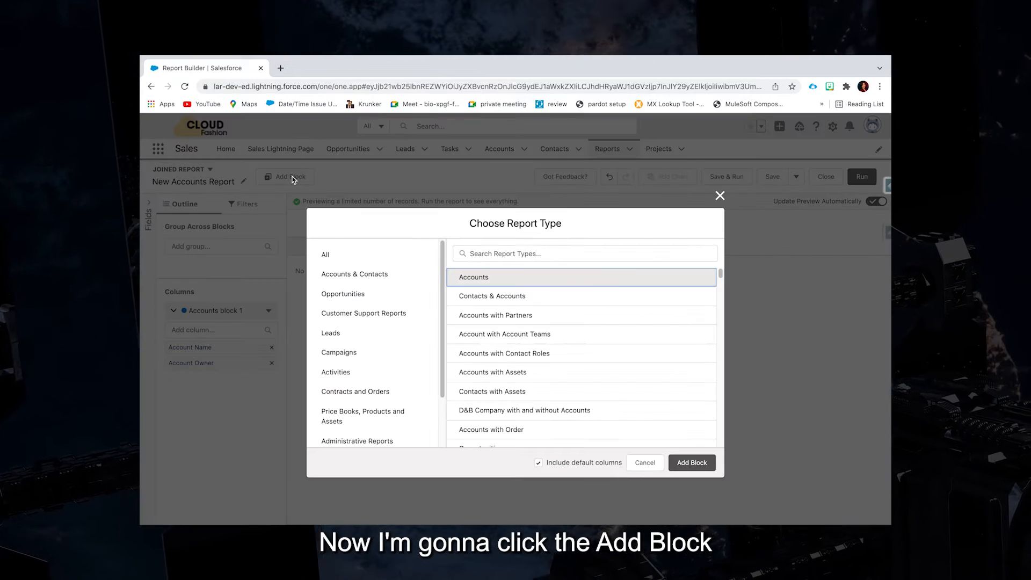
click(518, 255)
text(Case)
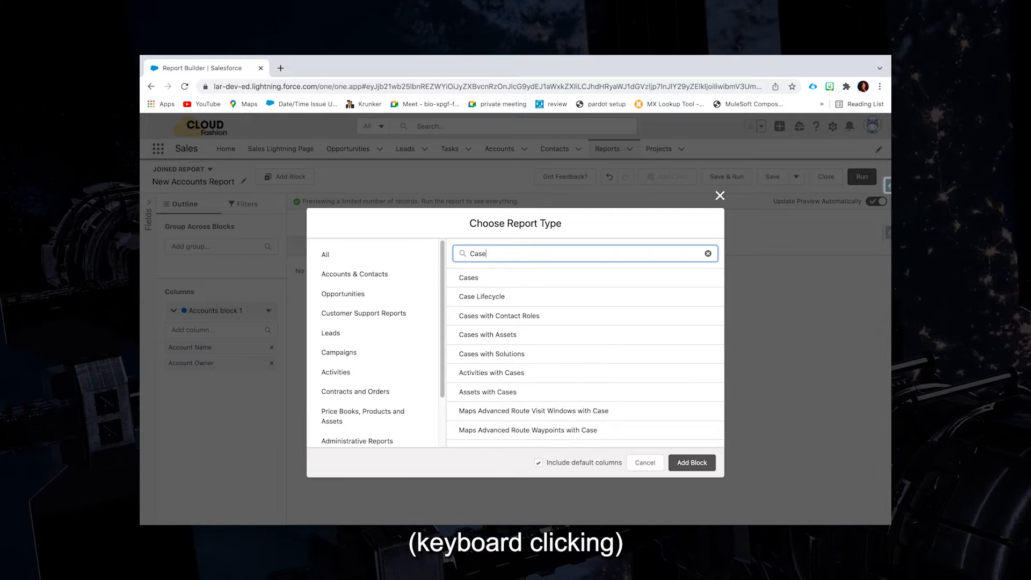
click(530, 280)
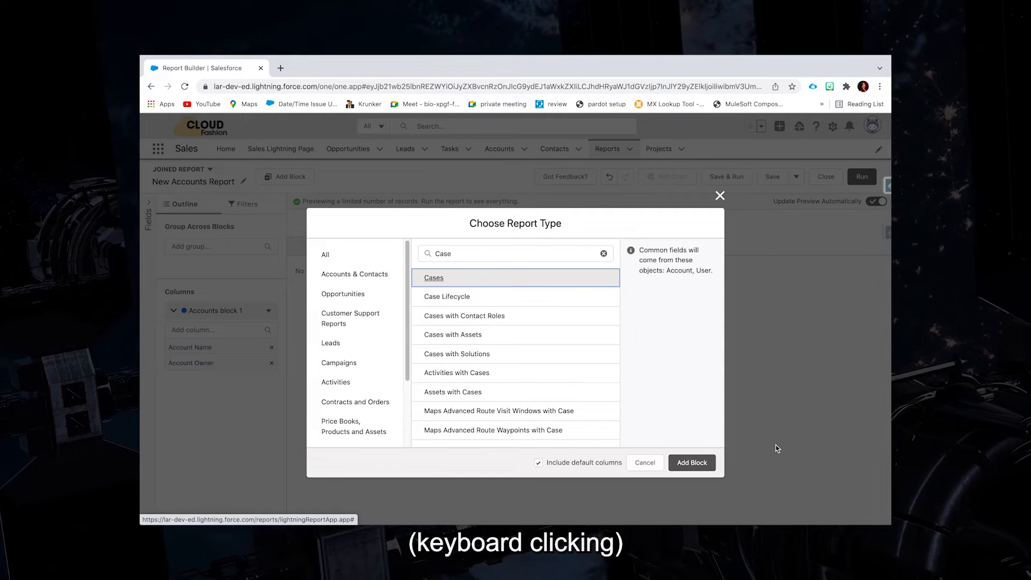
click(693, 462)
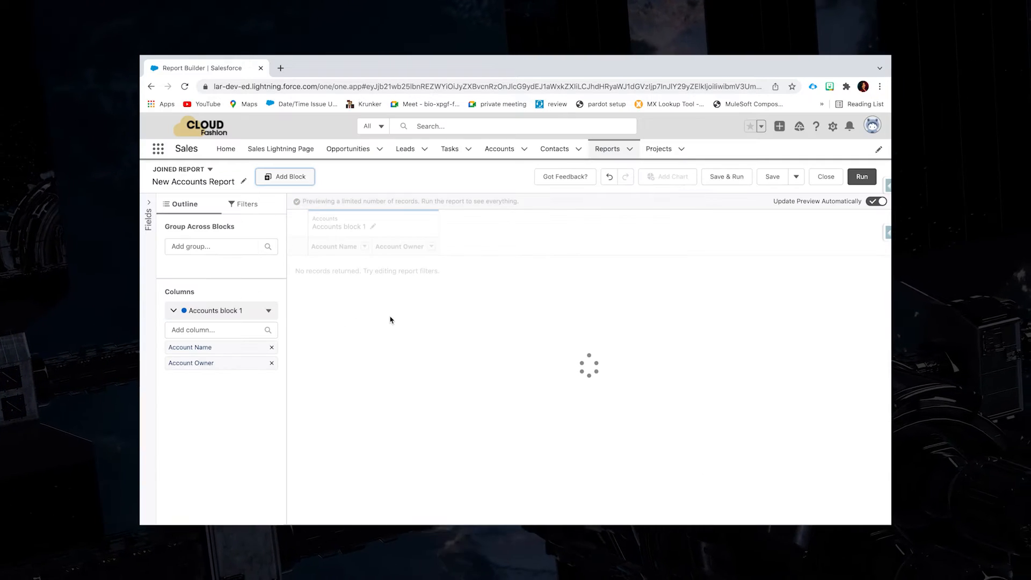
Step: Add a block of the Opportunities report type with its default columns to the joined report
click(291, 177)
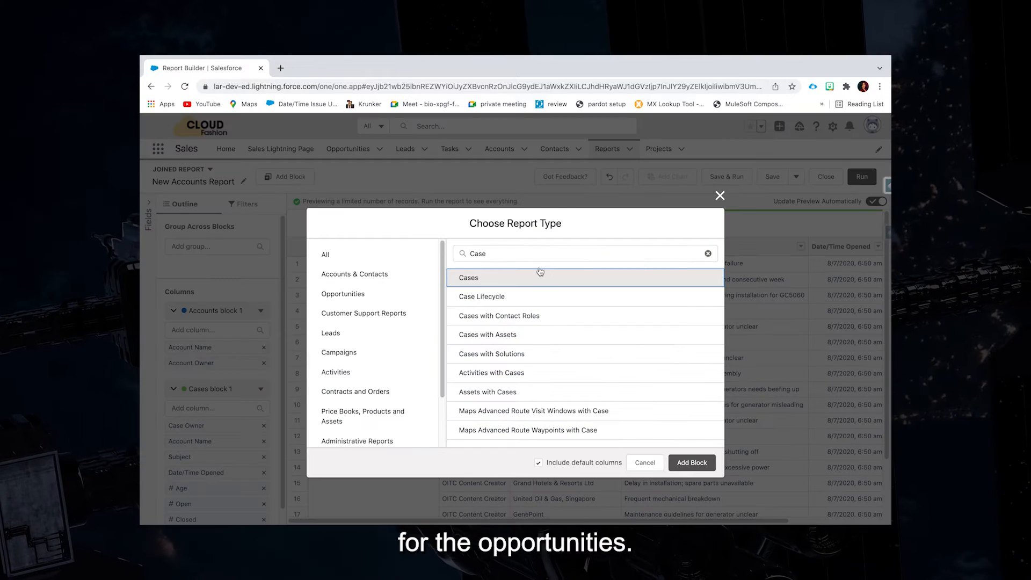
text(oppo)
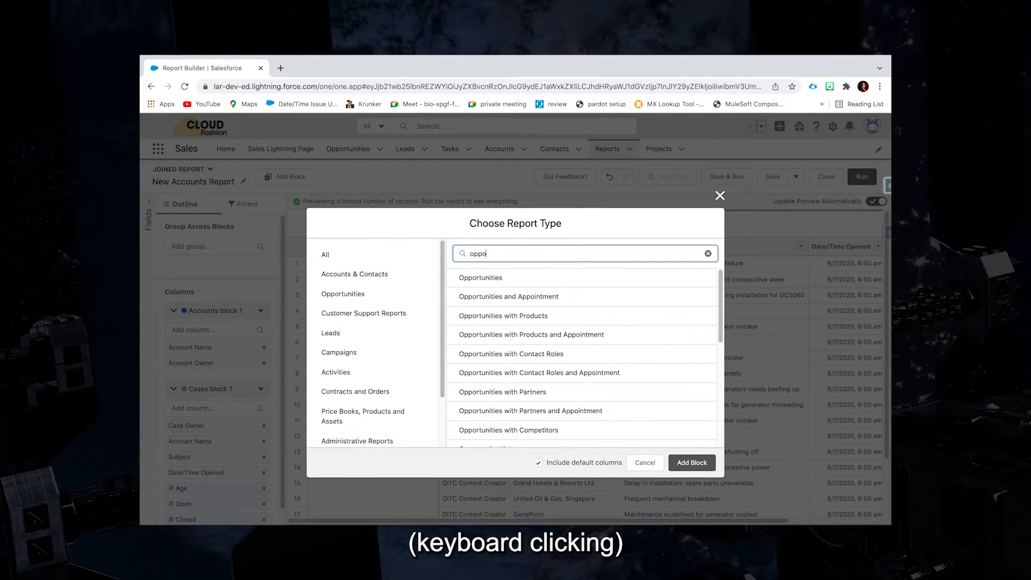
click(486, 277)
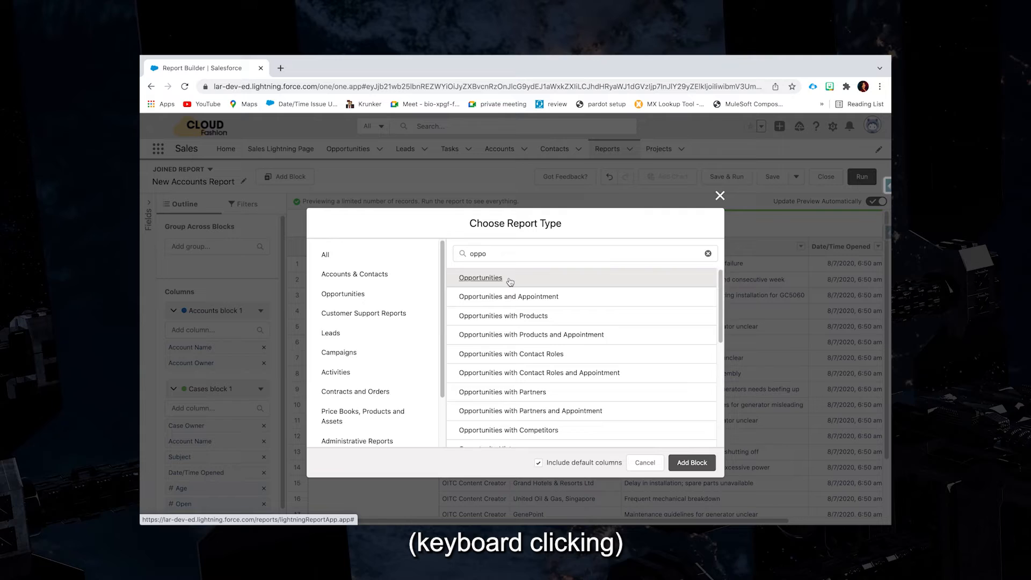
click(691, 463)
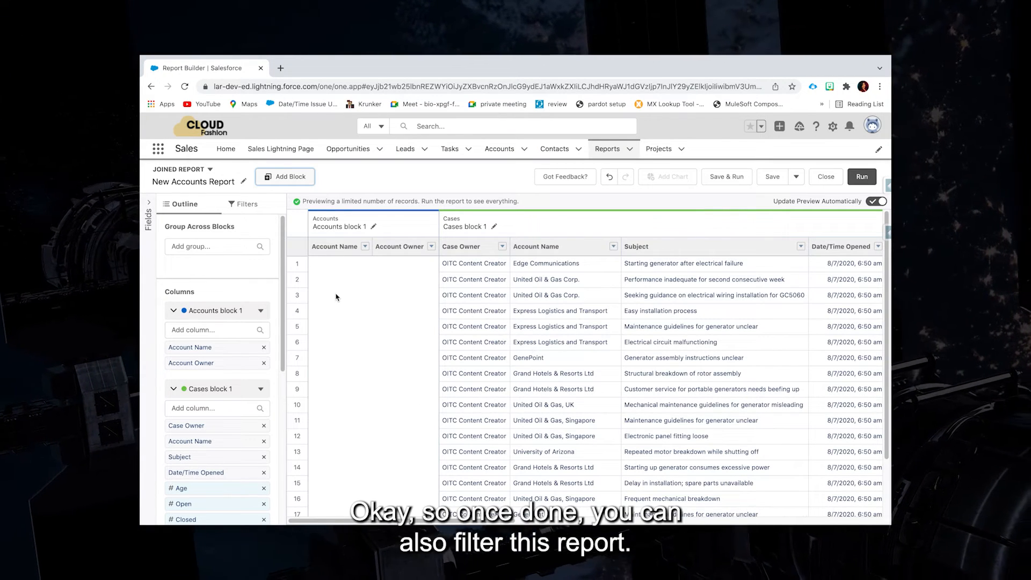
Step: Set the Show Me filter of the Accounts block to All accounts
click(249, 206)
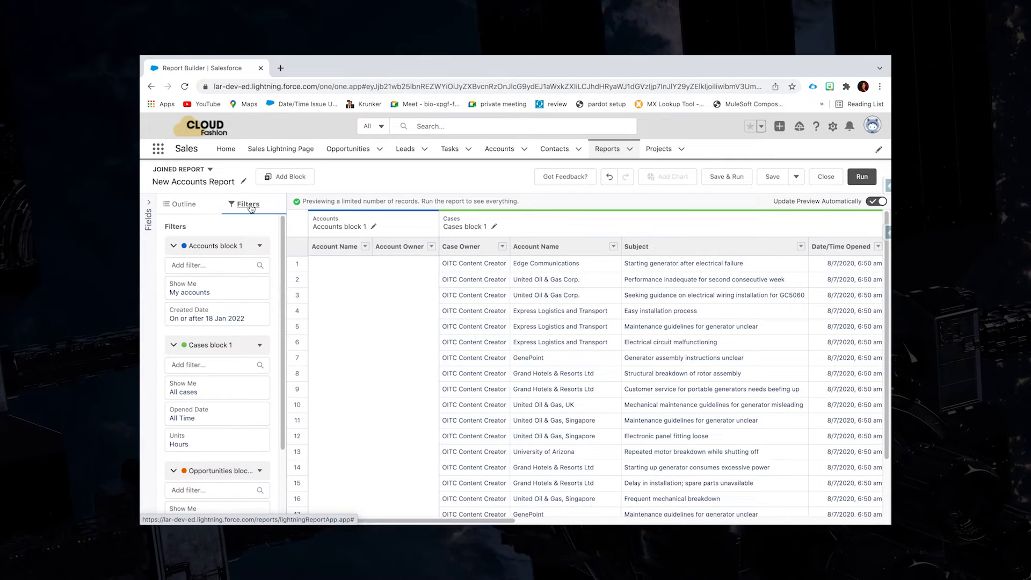
click(233, 293)
click(345, 297)
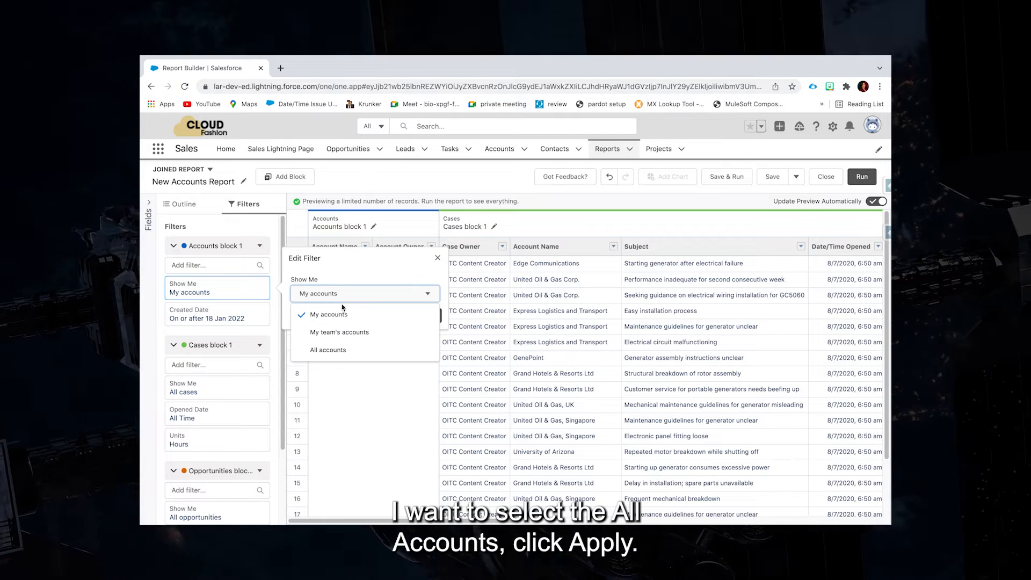
click(344, 349)
click(426, 317)
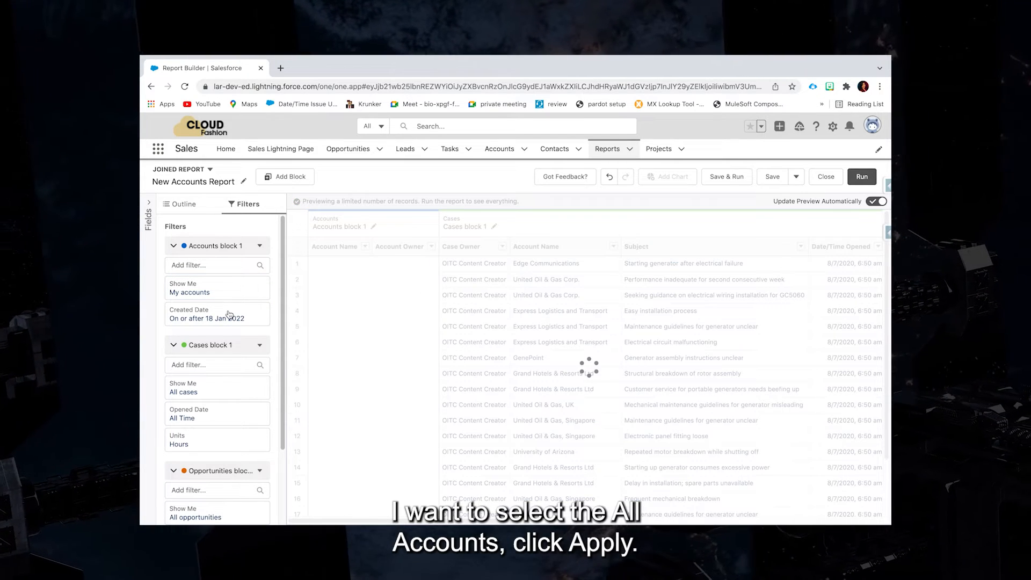
Step: Set the Created Date filter range of the Accounts block to All Time
click(226, 320)
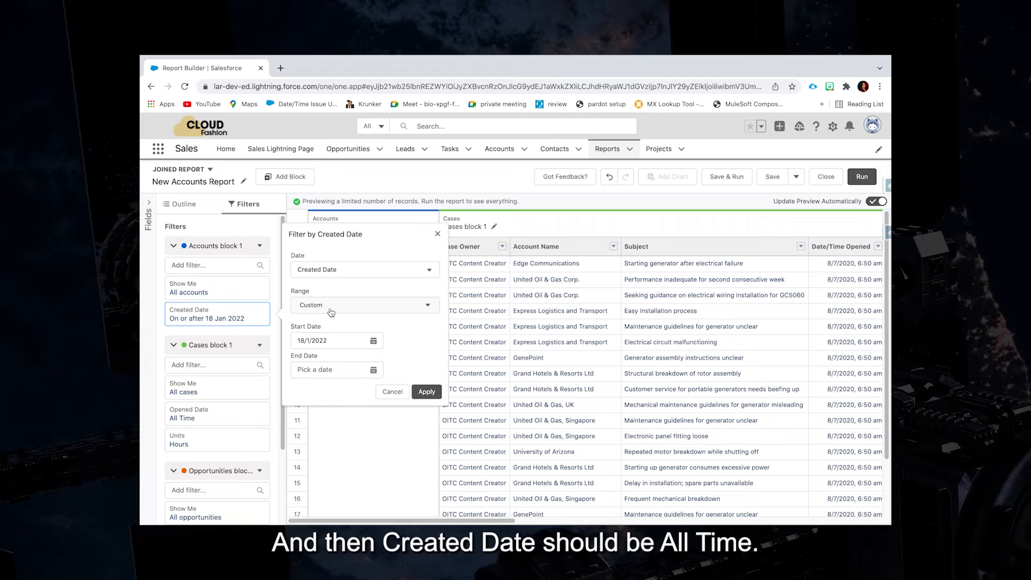
click(365, 305)
click(317, 325)
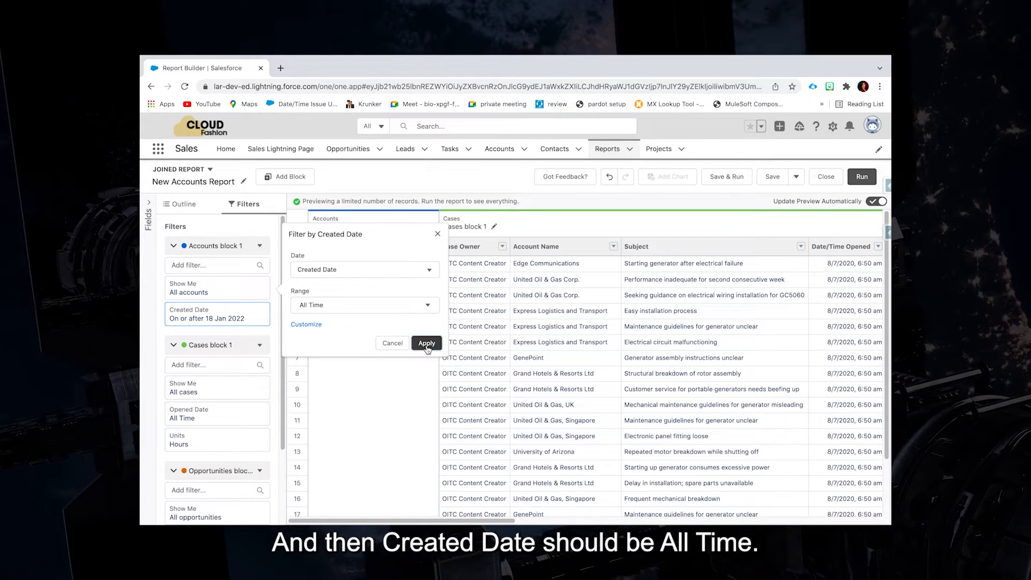
click(427, 343)
Step: Add a Status filter to the Cases block with the condition not equal to Closed
scroll(235, 355, down, 2)
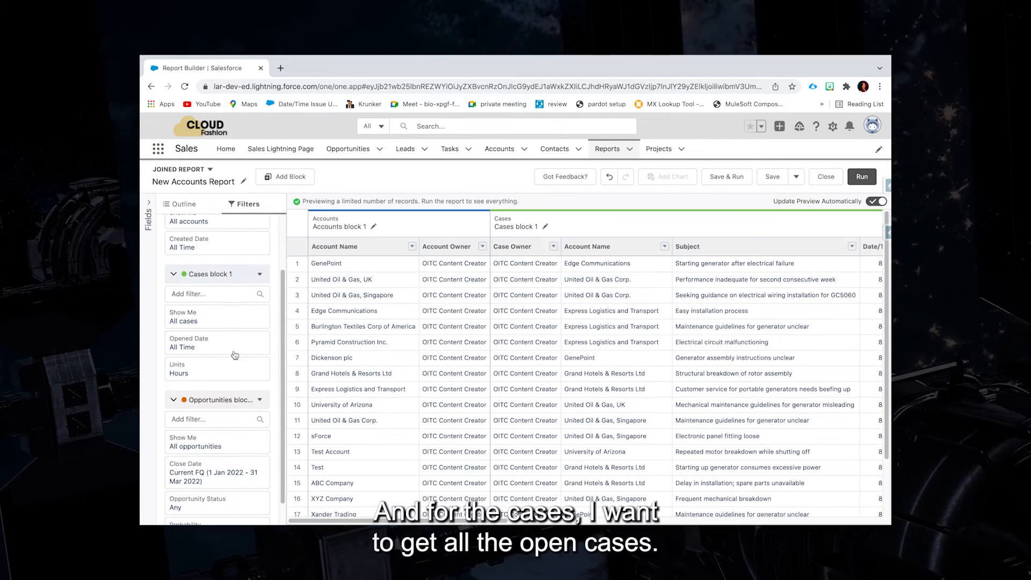
click(211, 294)
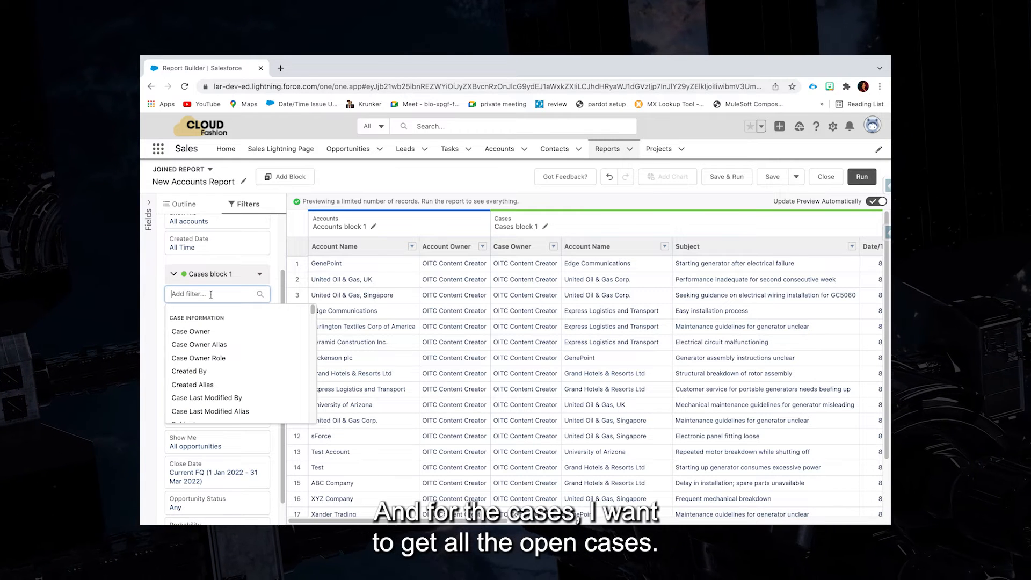
text(stat)
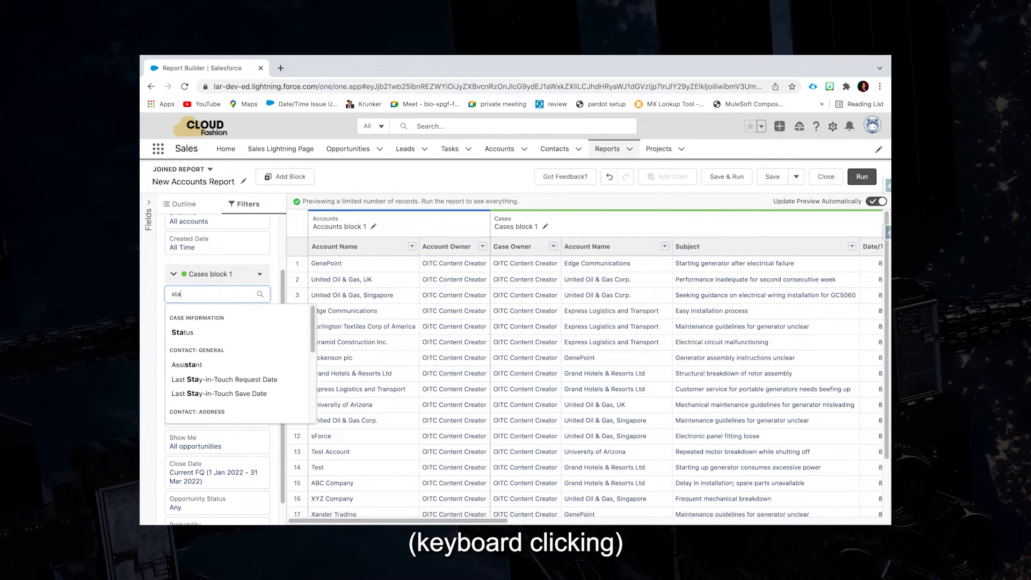
click(214, 331)
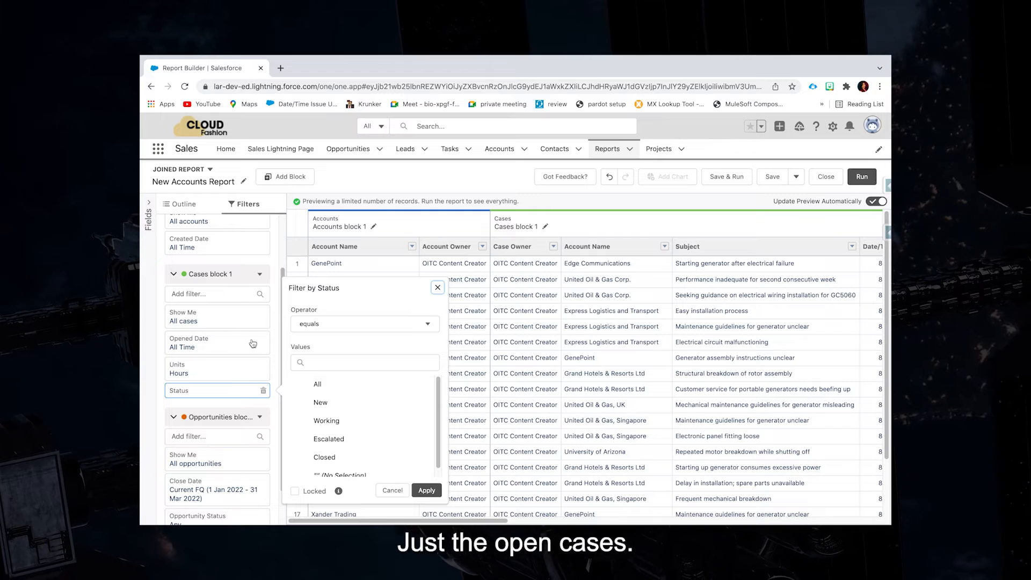
click(335, 326)
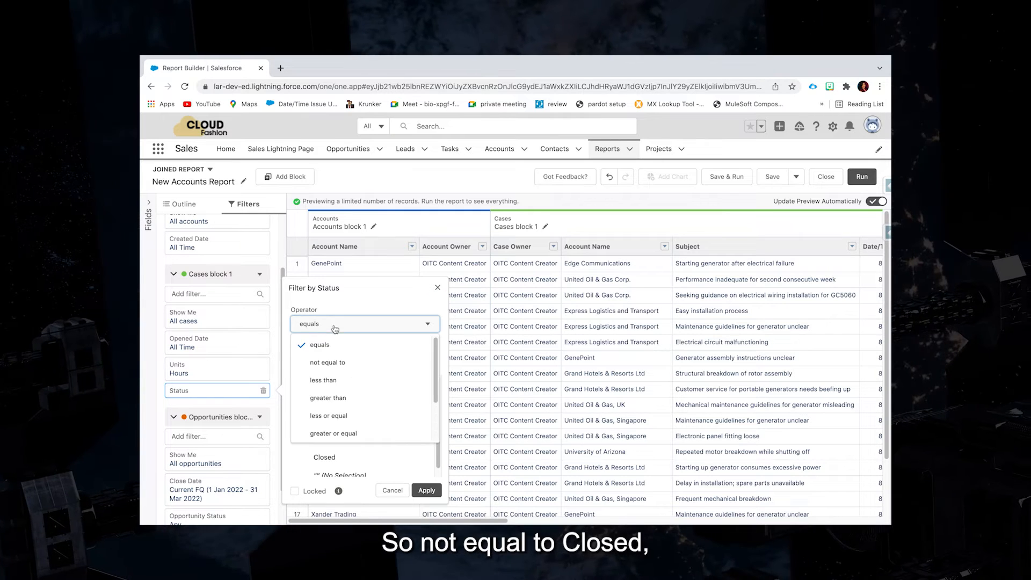
click(330, 362)
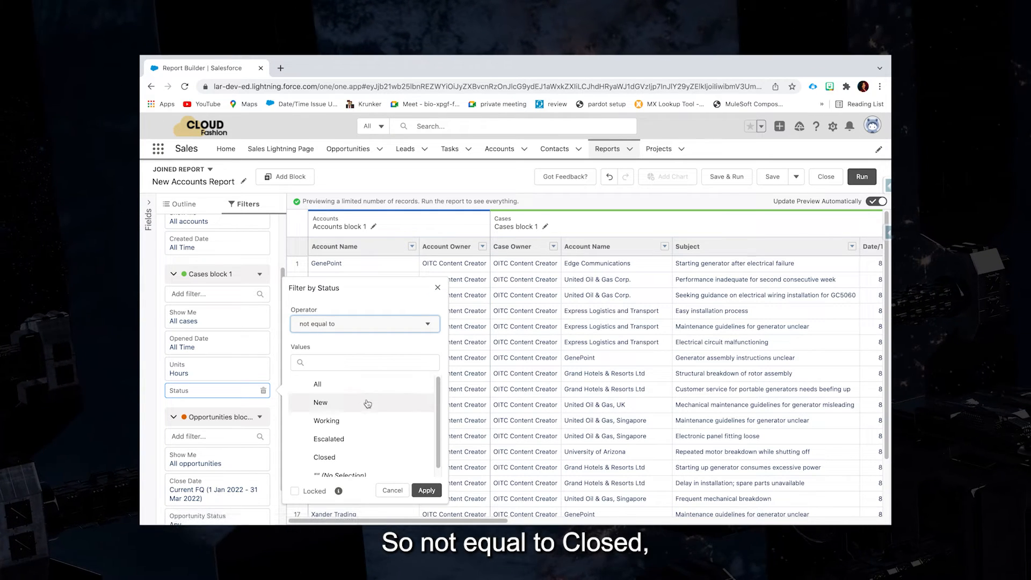
click(431, 492)
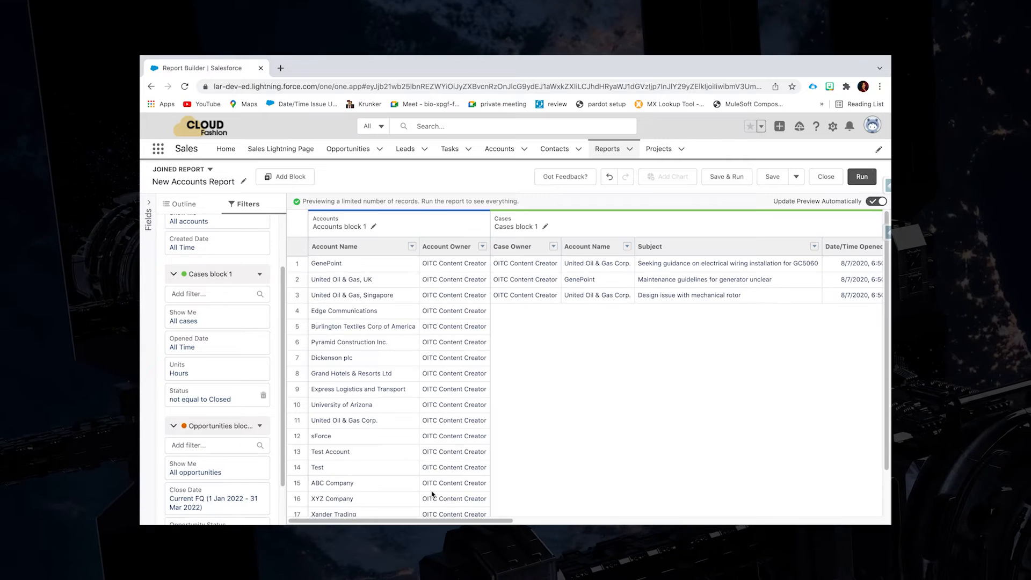
Step: Switch the date filter of the Opportunities block from Close Date to Created Date with the range All Time
scroll(228, 384, down, 1)
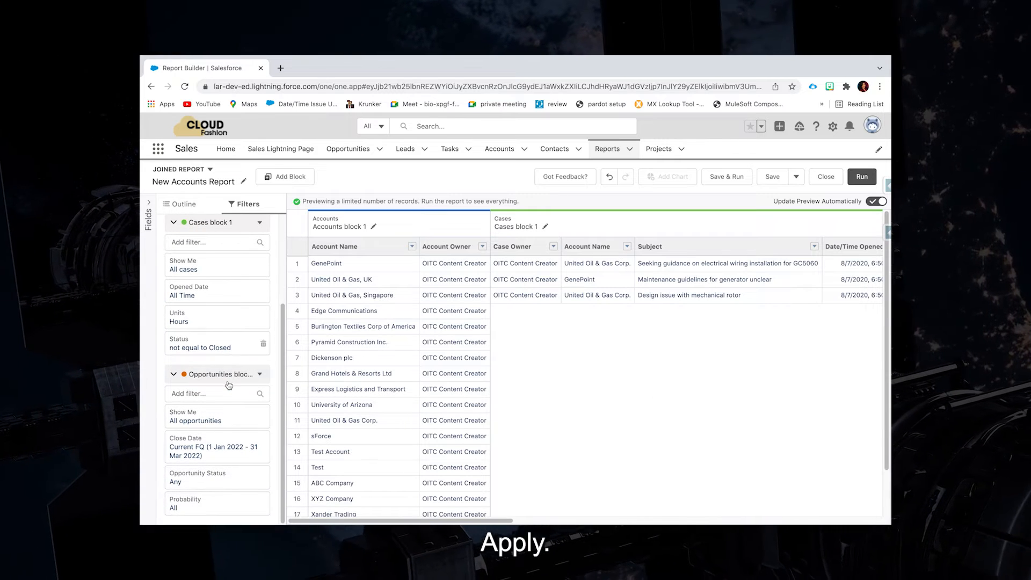
click(234, 446)
click(354, 427)
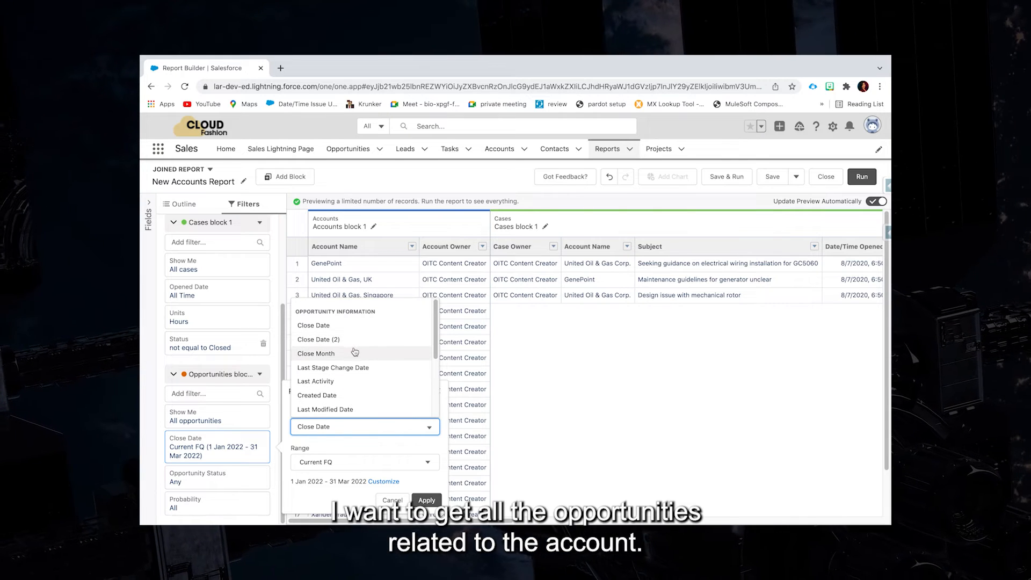
click(344, 395)
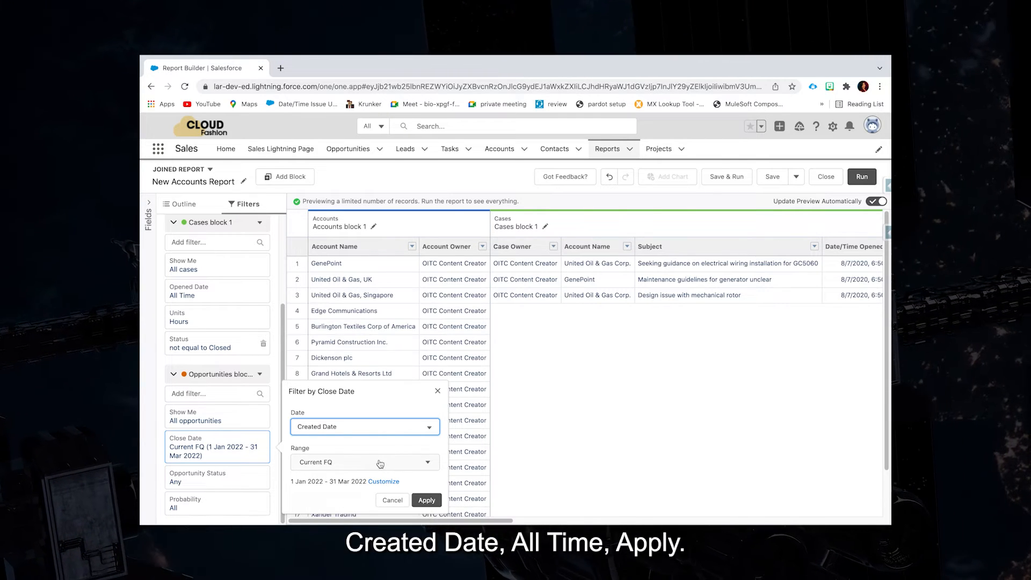
click(349, 462)
click(349, 485)
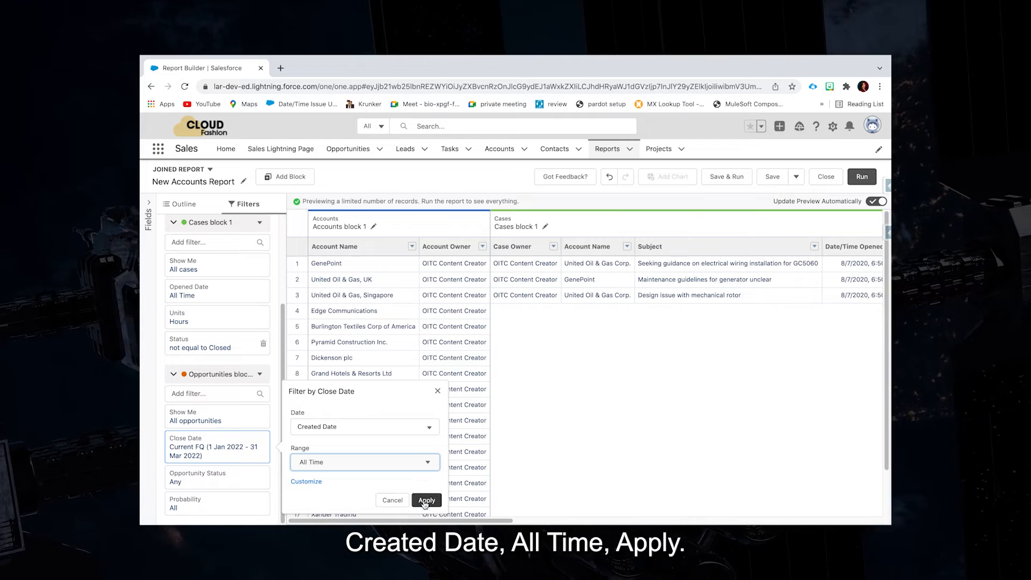
click(424, 499)
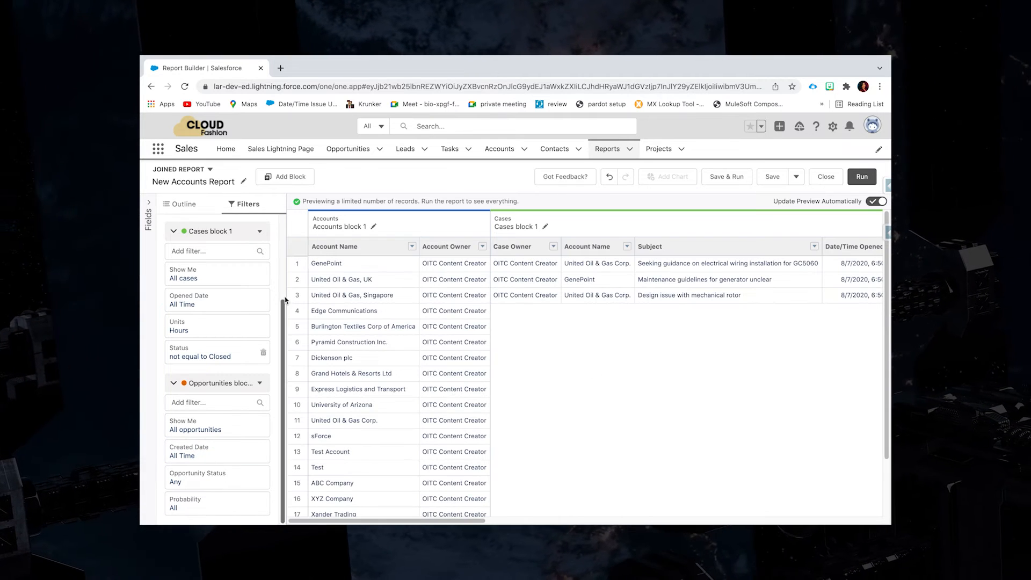
Step: Group the joined report across all blocks by Account Name and turn off the subtotals
click(185, 205)
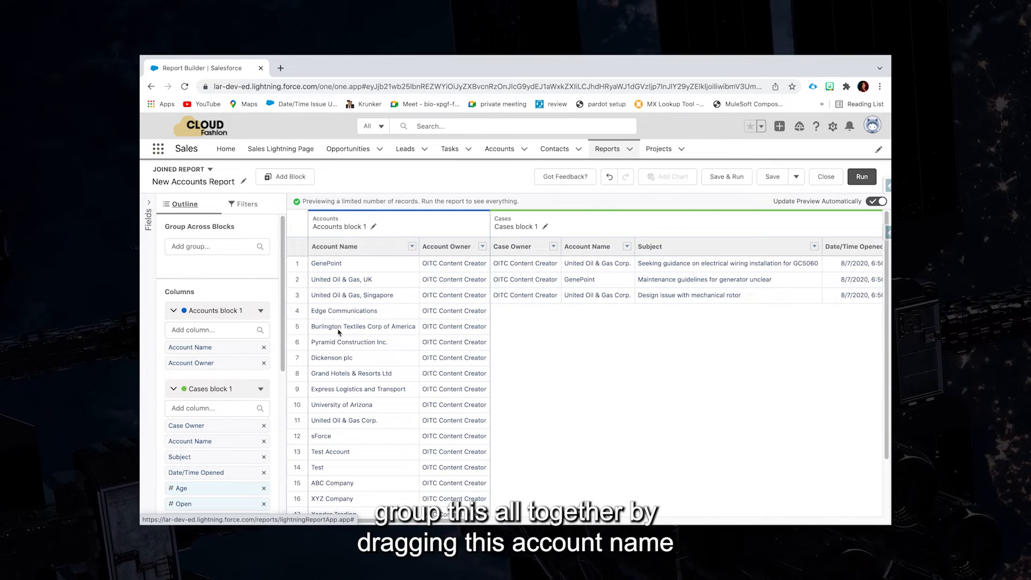
drag(213, 349, 219, 260)
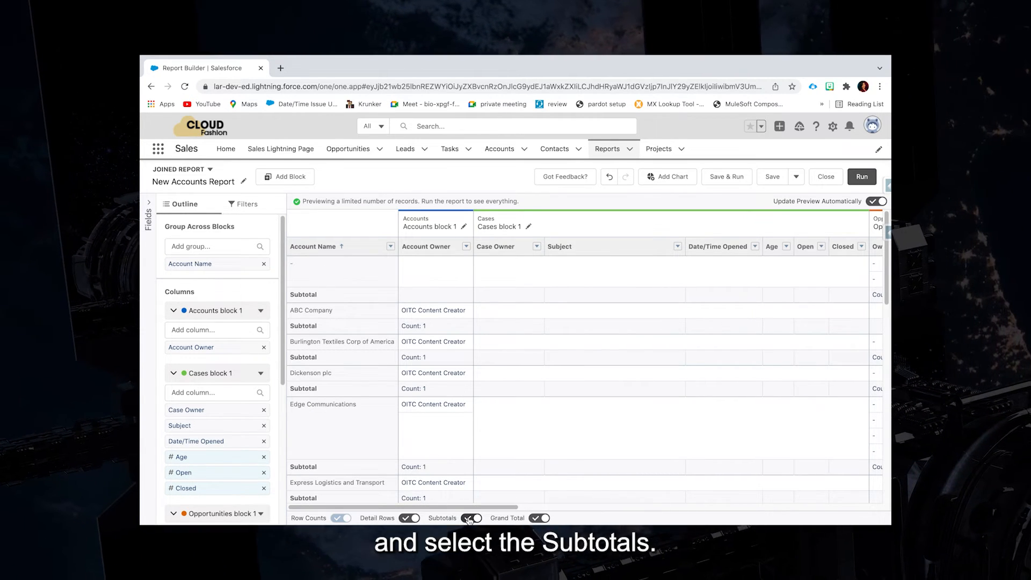
click(470, 518)
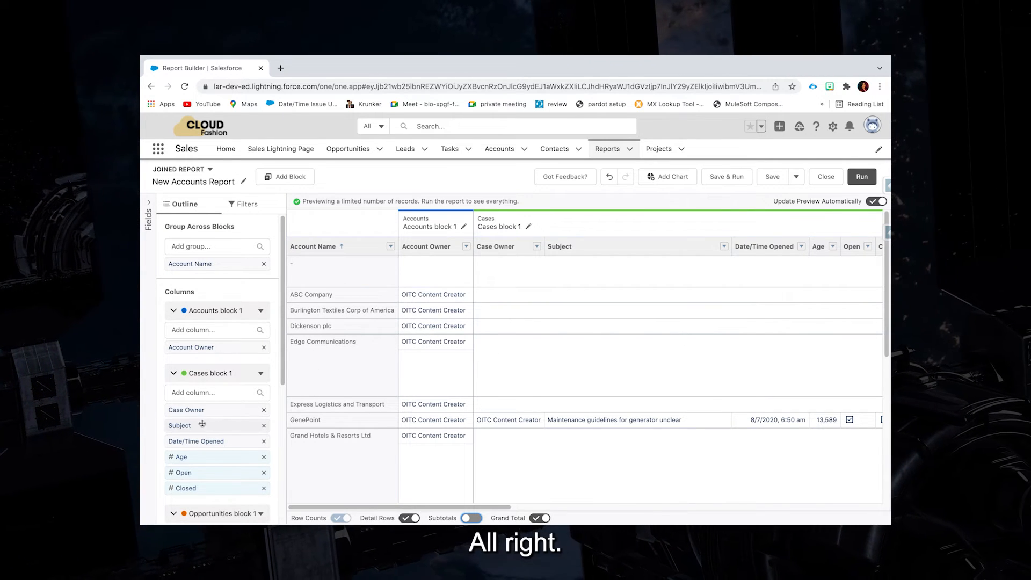
Step: Remove the Owner Role column from the Opportunities block and place Opportunity Name before Opportunity Owner
scroll(202, 423, down, 5)
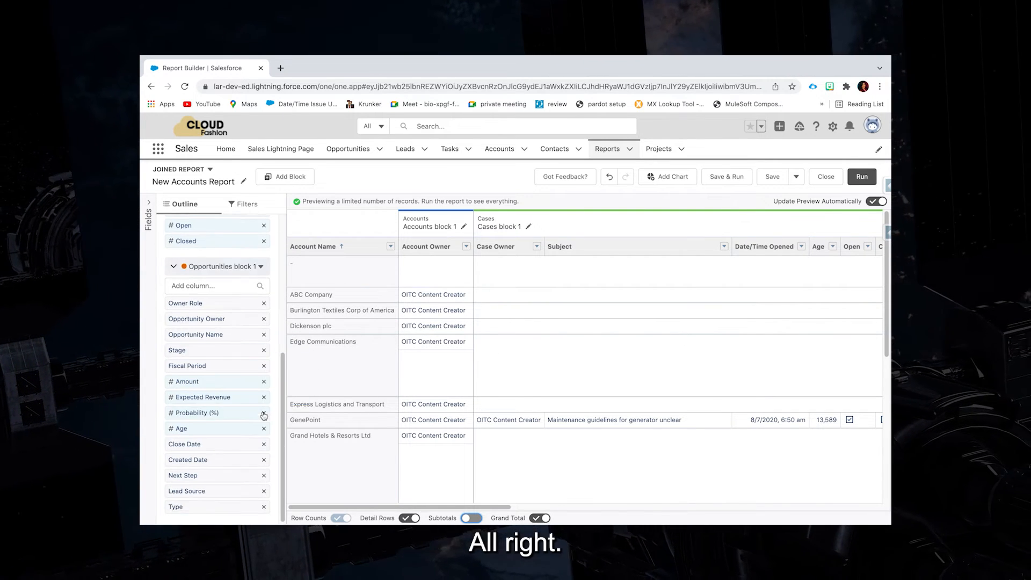
click(263, 301)
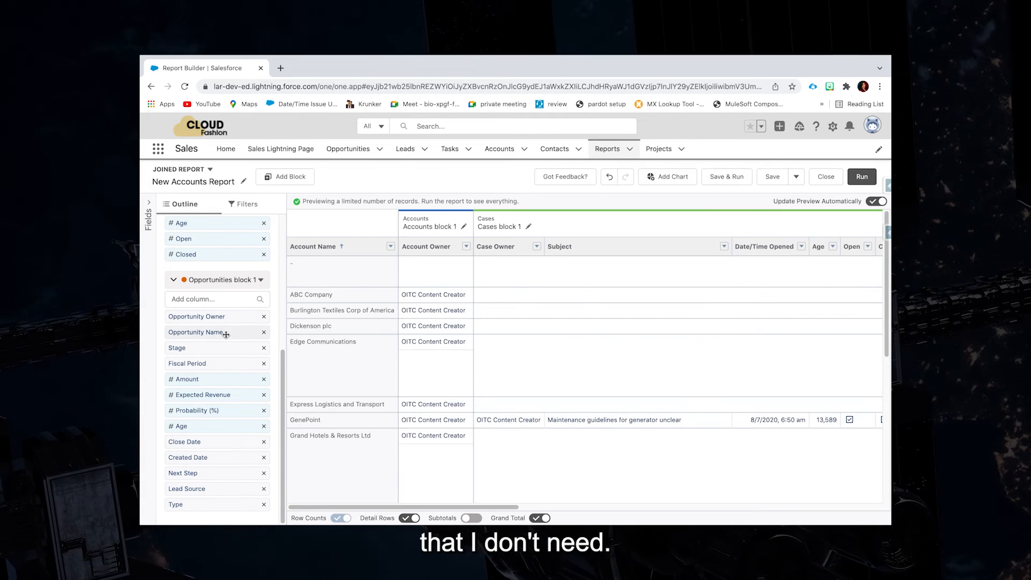
drag(225, 332, 224, 317)
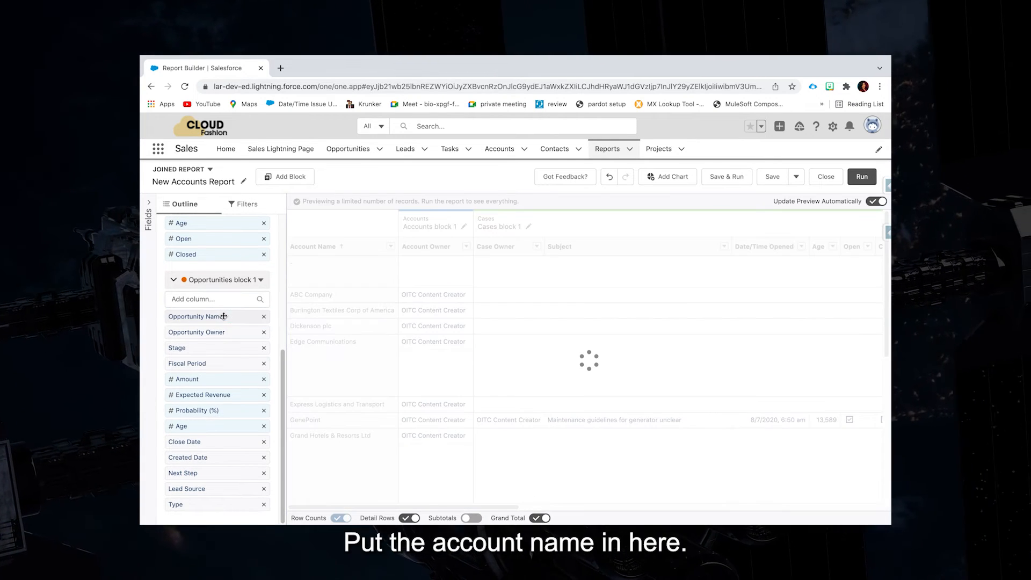
Step: Run the joined report to display the full results of all three blocks
scroll(224, 372, up, 5)
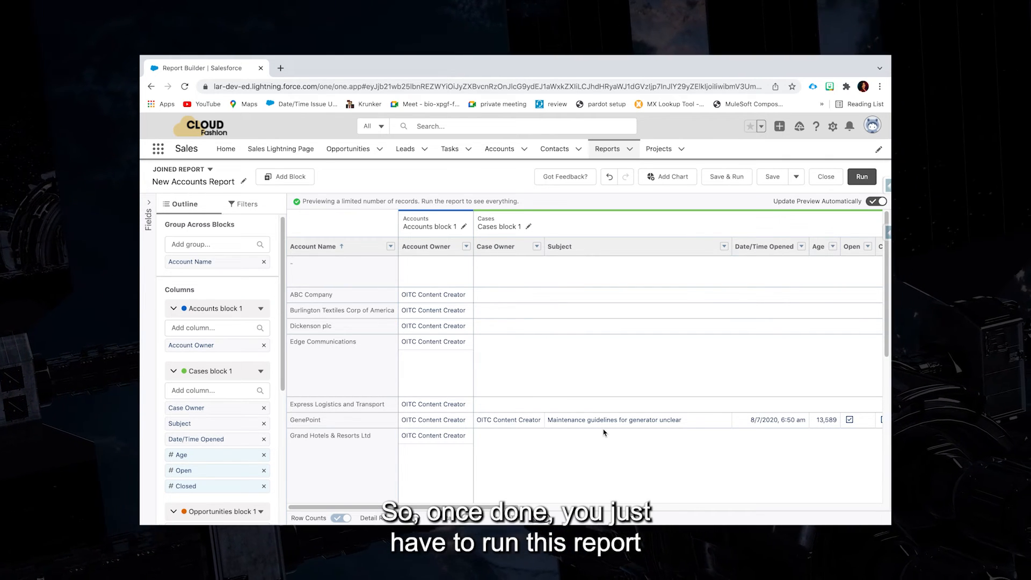
click(862, 178)
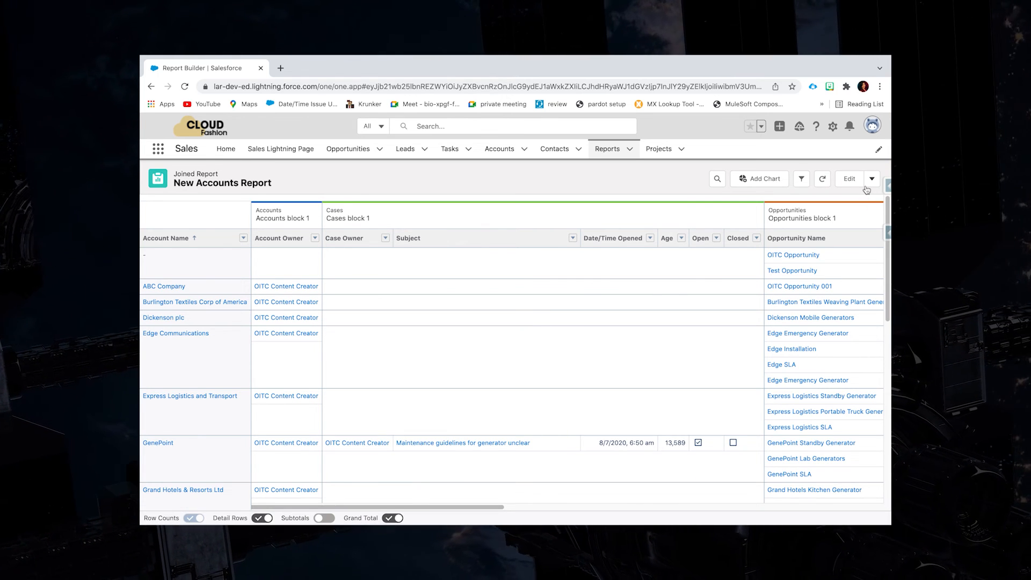
right_click(827, 512)
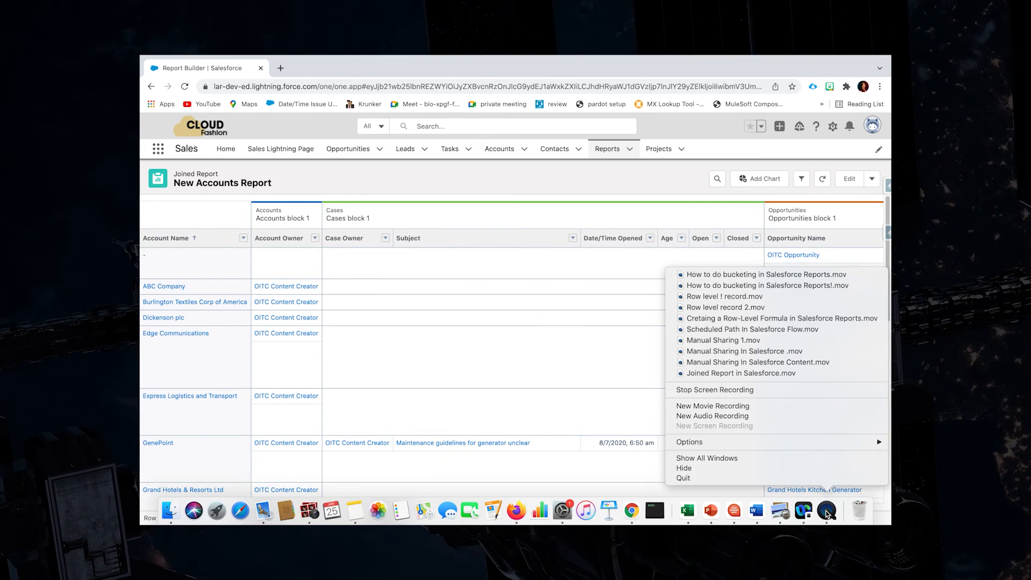
click(711, 391)
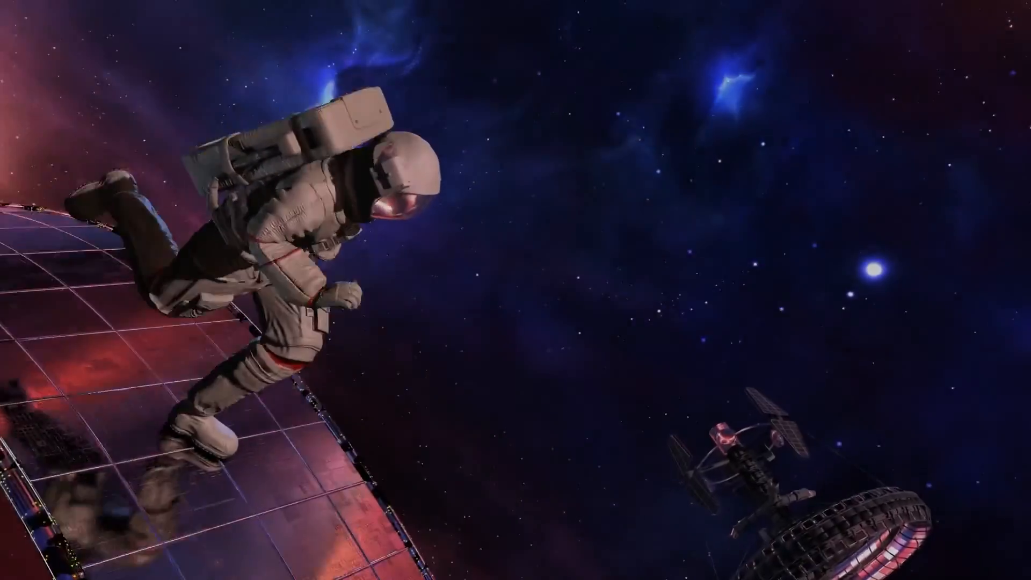